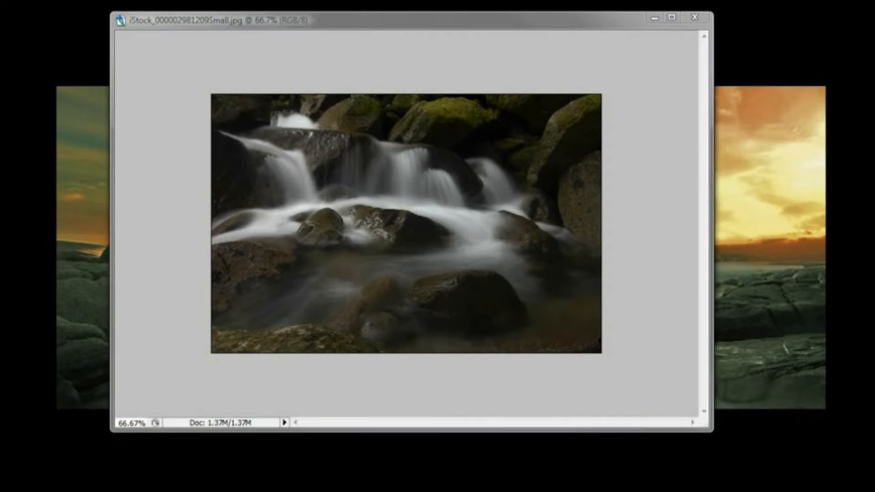
Open ocean.psd from the Surreal Mist folder in Photoshop and enlarge its document window around the image.
drag(874, 133, 398, 93)
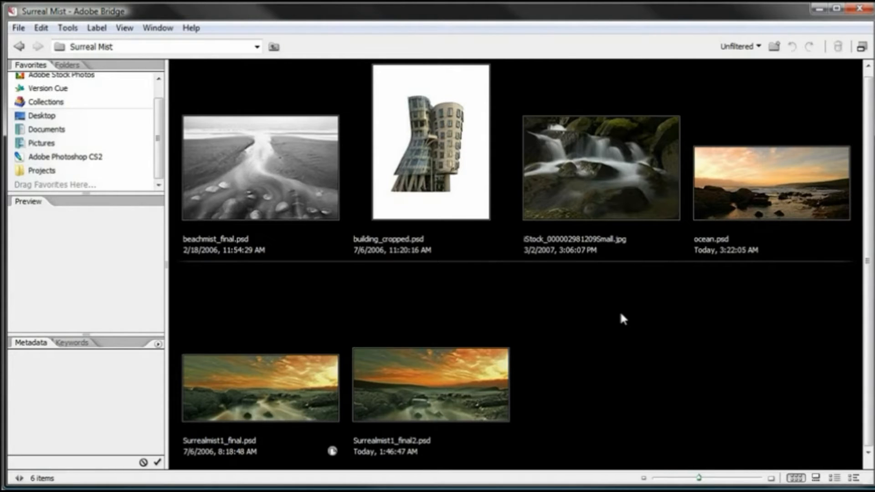
click(763, 196)
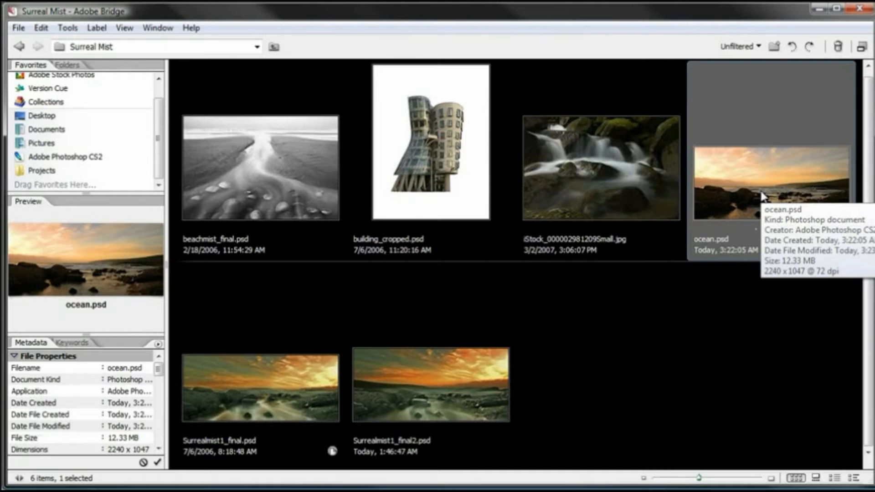
double_click(757, 193)
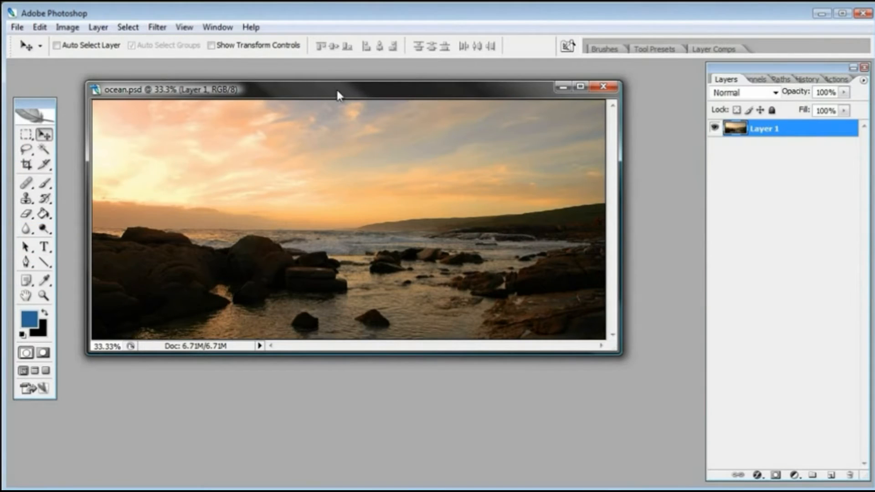
drag(333, 87, 310, 76)
drag(594, 341, 698, 466)
drag(381, 73, 381, 90)
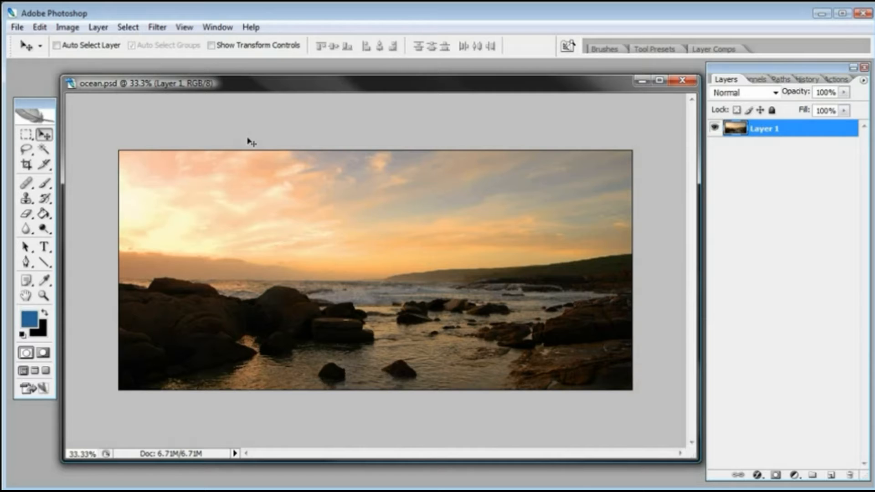
Start a Shadow/Highlight adjustment on Layer 1 and raise the Shadows amount to 65% to brighten the rocks.
click(75, 30)
mouse_move(119, 68)
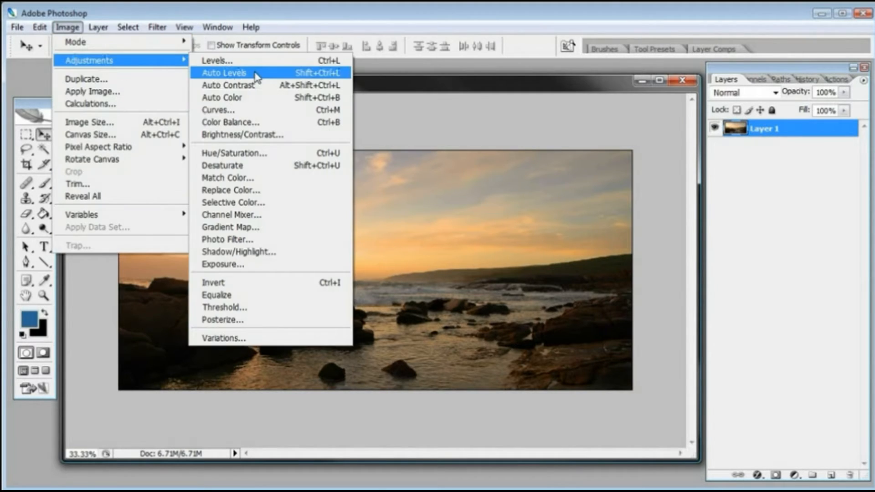
click(241, 251)
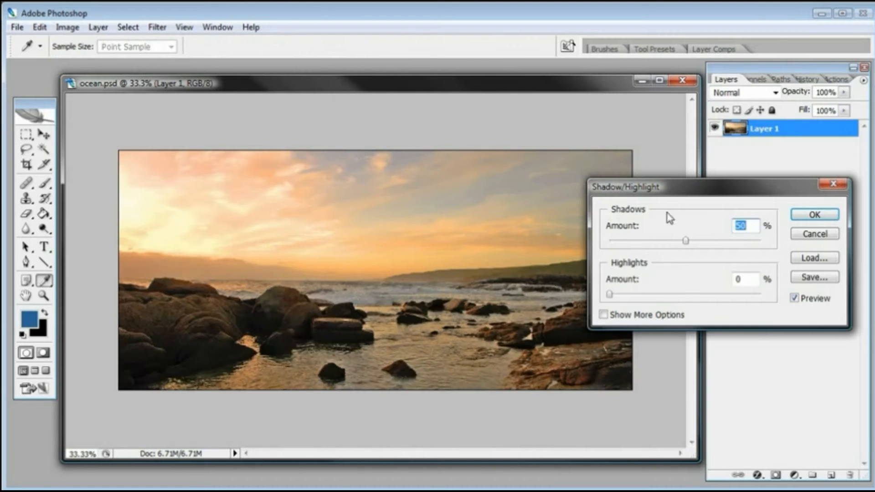
drag(676, 194, 676, 202)
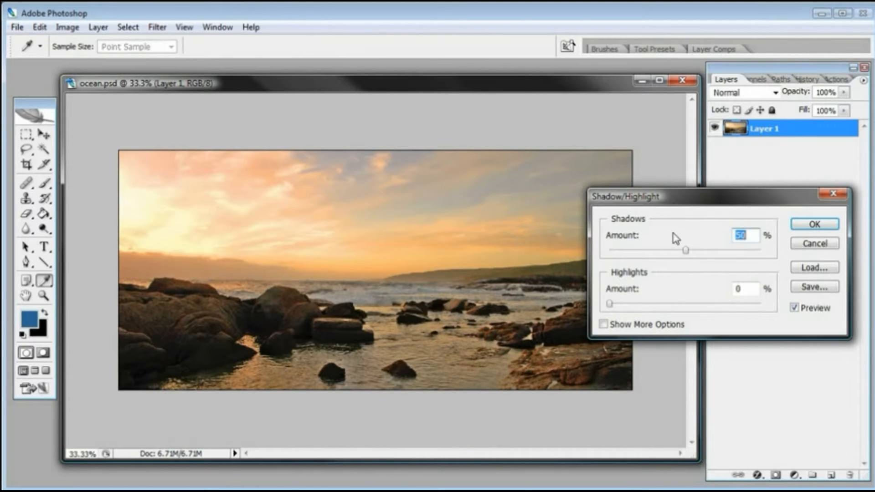
click(612, 250)
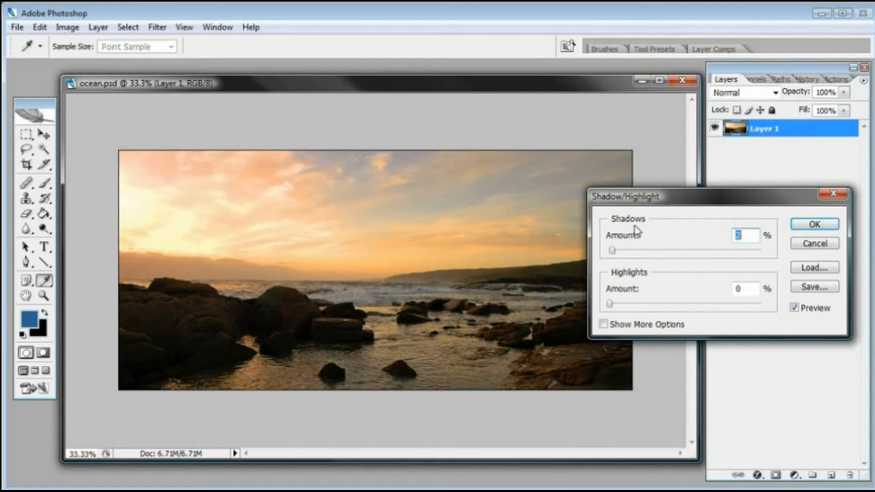
drag(643, 207, 627, 208)
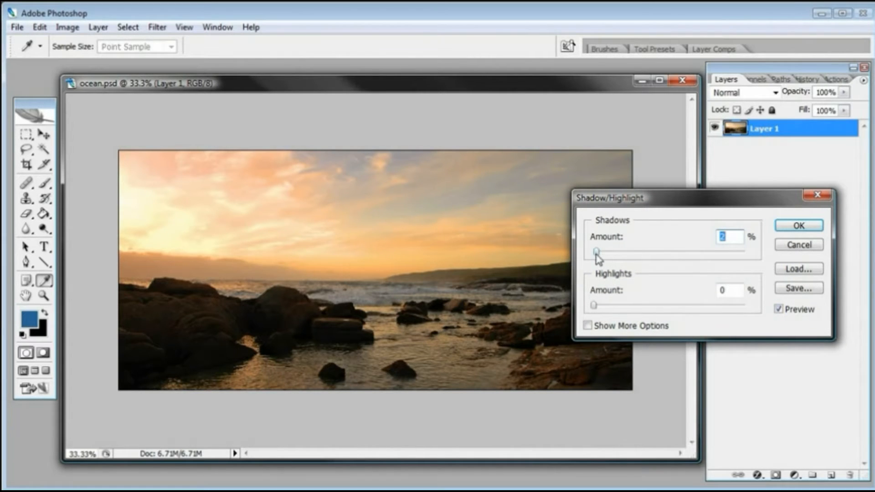
drag(597, 256, 693, 256)
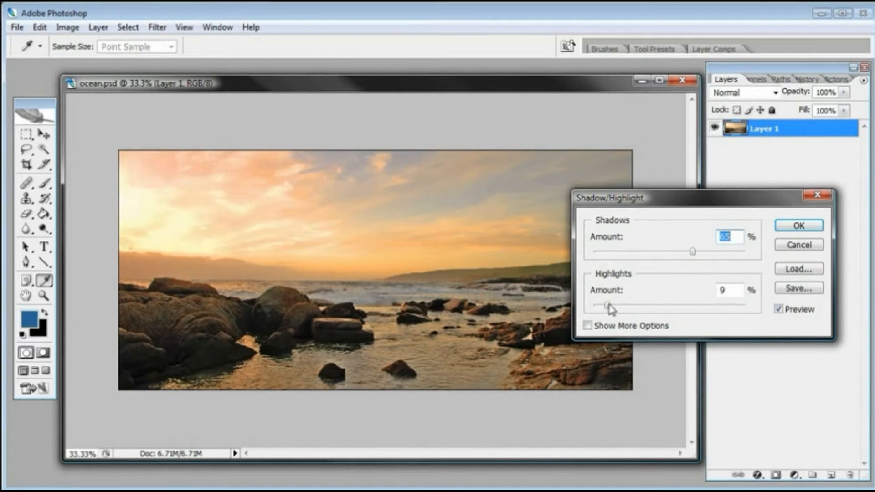
Fine-tune the Shadow/Highlight adjustment to Shadows 66% and Highlights 16%, and apply it.
drag(594, 305, 625, 309)
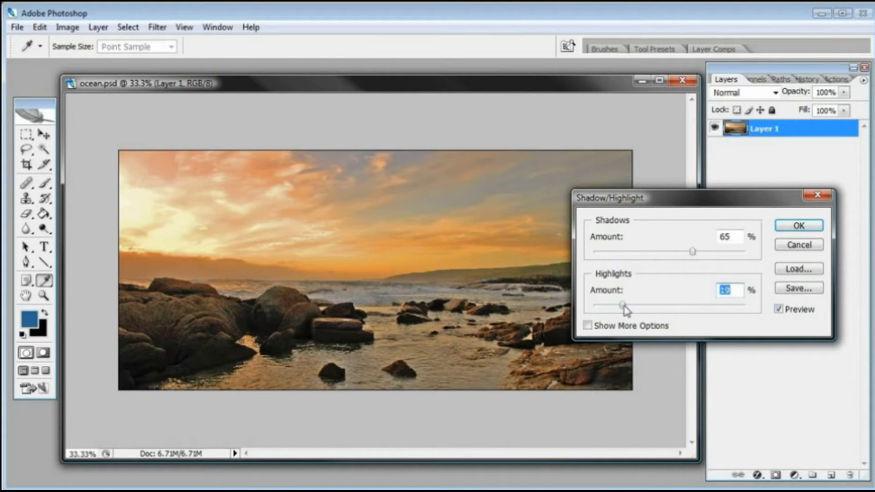
drag(622, 304, 627, 304)
mouse_move(692, 252)
mouse_down()
mouse_move(665, 252)
mouse_move(689, 252)
mouse_up()
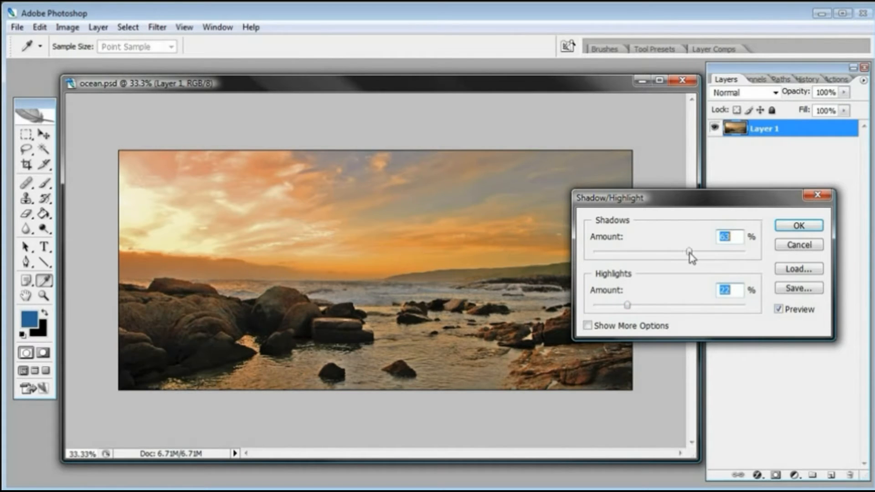
mouse_move(688, 252)
mouse_down()
mouse_move(729, 253)
mouse_move(693, 254)
mouse_up()
mouse_move(627, 305)
mouse_down()
mouse_move(707, 307)
mouse_move(617, 306)
mouse_move(619, 314)
mouse_up()
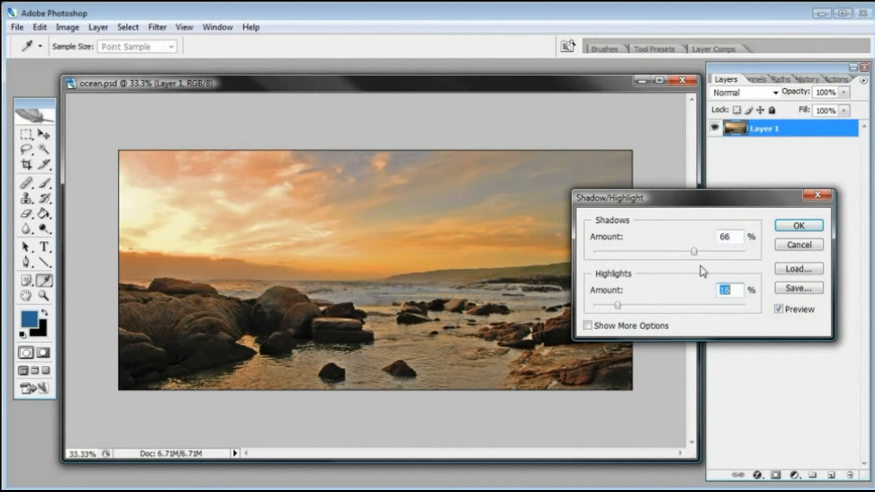
click(799, 226)
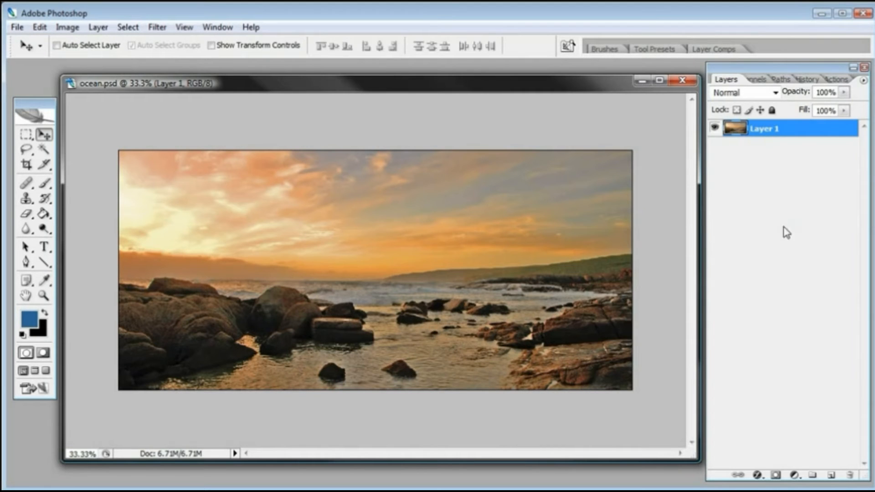
Open the Reduce Noise filter for Layer 1 to treat the grain in the brightened rocks.
click(44, 295)
click(220, 345)
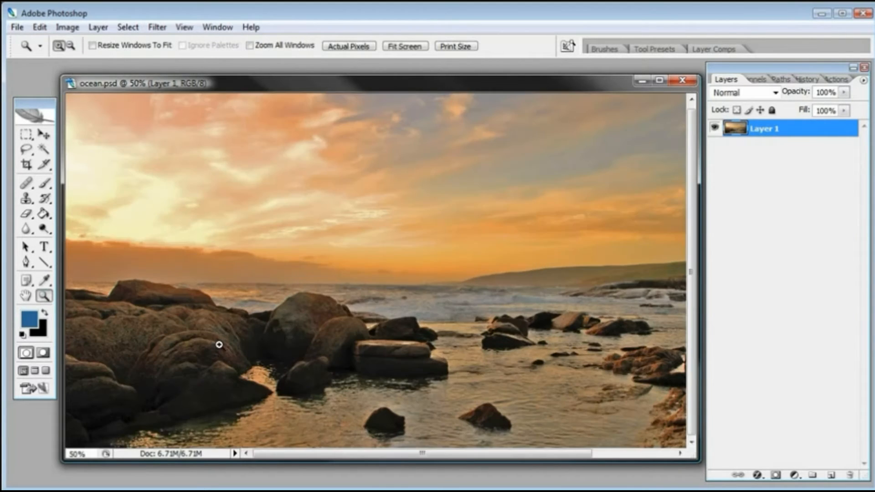
click(293, 379)
click(289, 390)
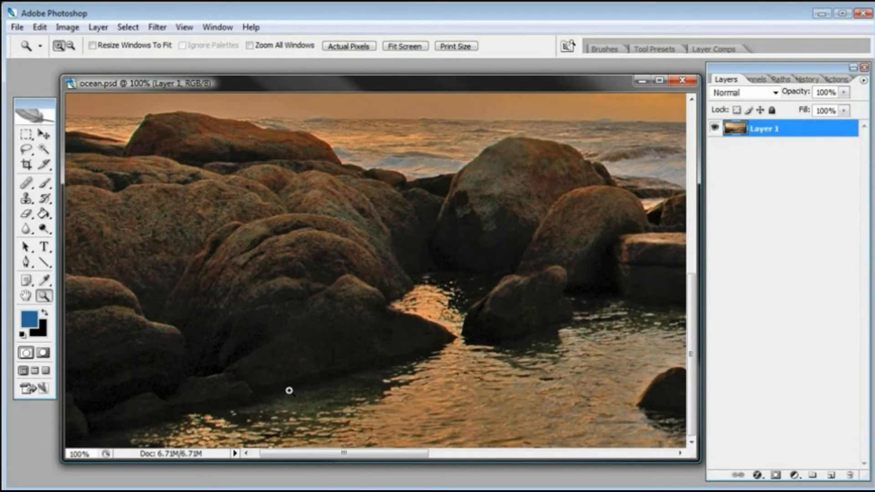
drag(332, 454, 399, 454)
click(157, 27)
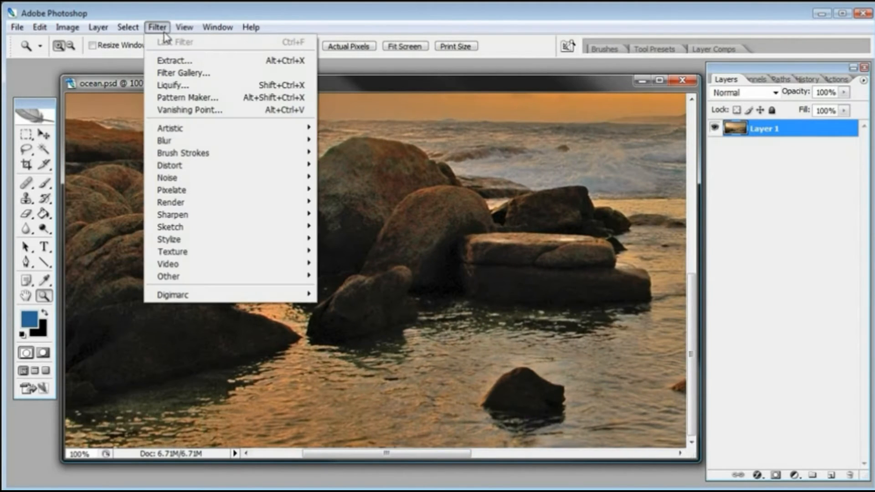
mouse_move(234, 179)
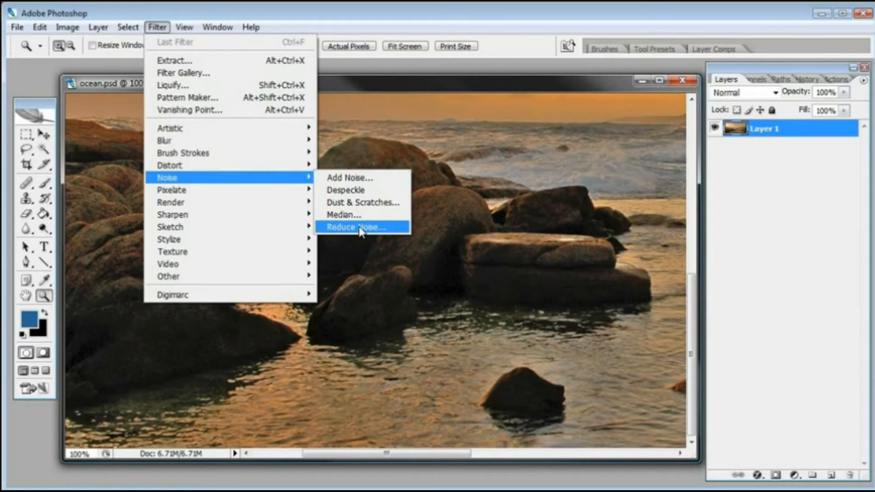
click(370, 227)
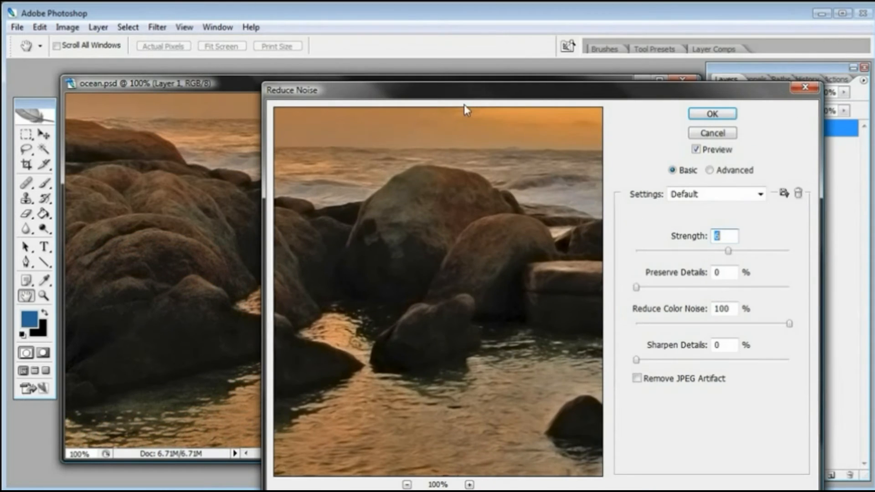
Check the dark rocks in the filter preview, lower the Reduce Noise strength slightly, and apply the filter.
drag(456, 90, 450, 48)
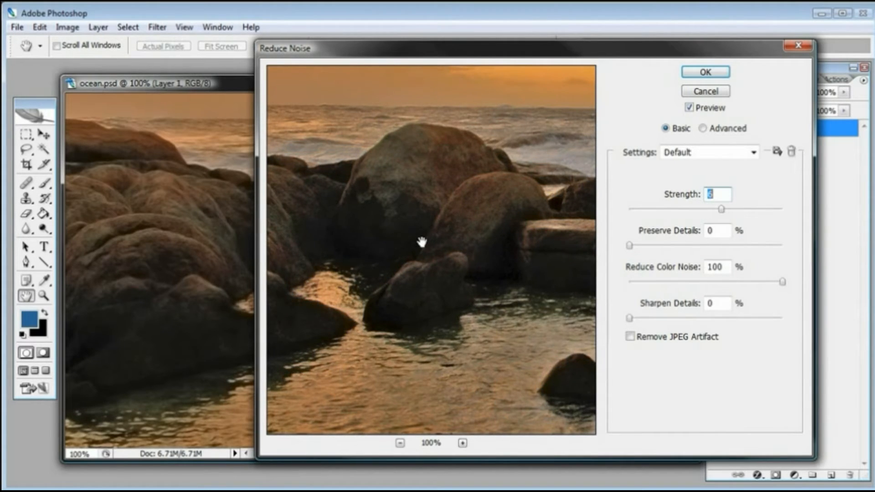
drag(390, 283, 509, 325)
drag(365, 319, 505, 303)
click(688, 209)
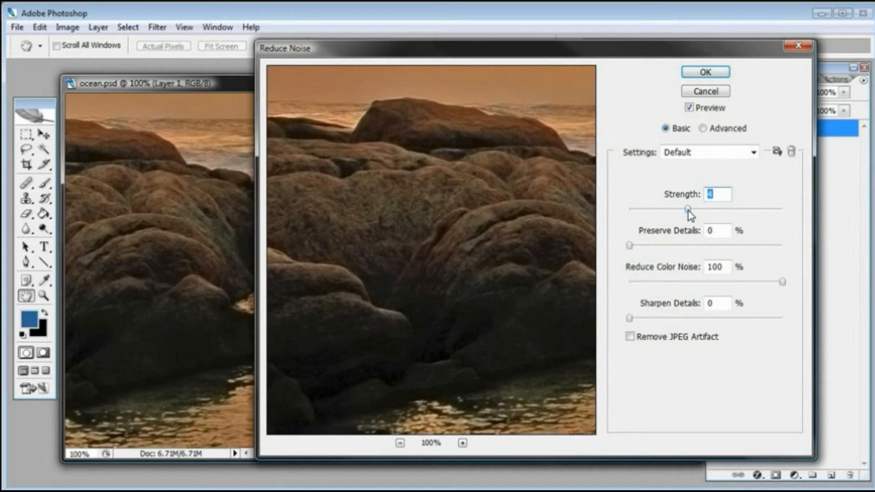
drag(688, 210, 707, 209)
click(706, 72)
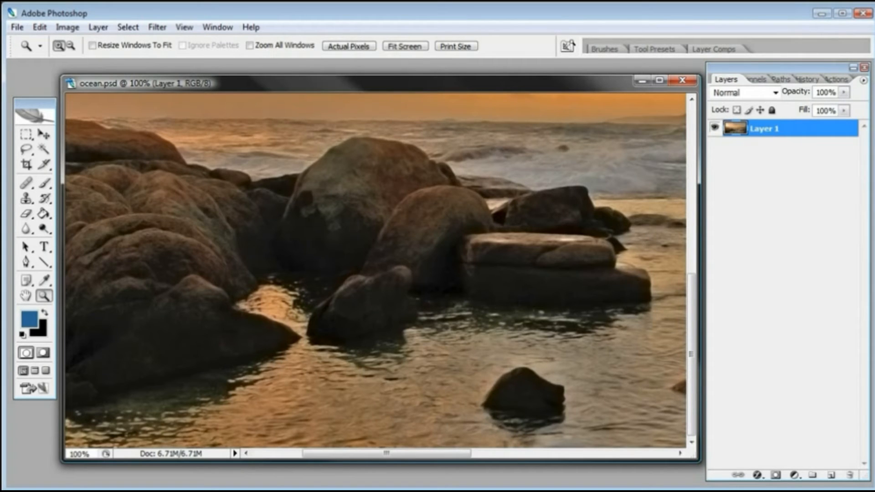
Select the full-width area from the horizon down to the image's lower edge with the Rectangular Marquee tool.
key(ctrl+minus)
key(ctrl+minus)
key(ctrl+minus)
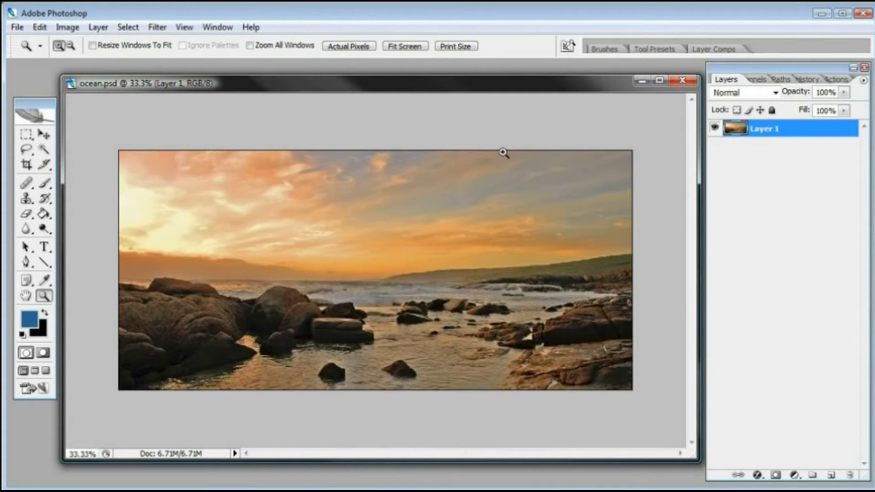
click(26, 135)
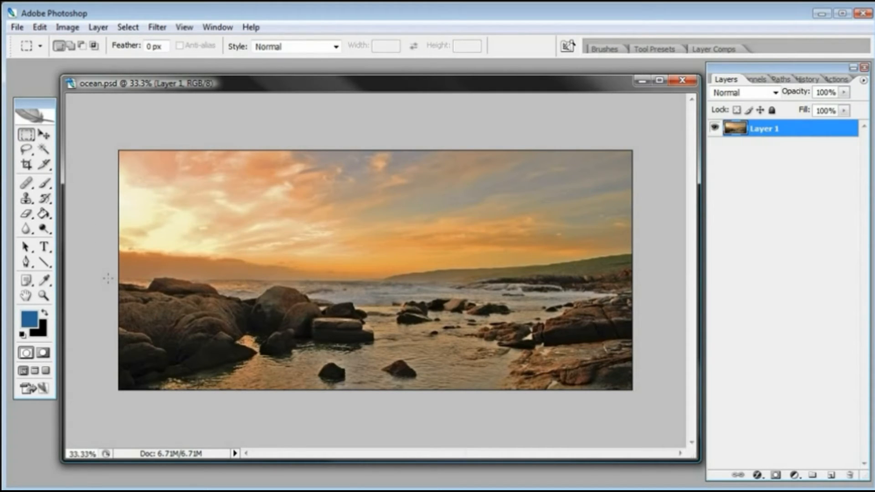
drag(108, 278, 633, 413)
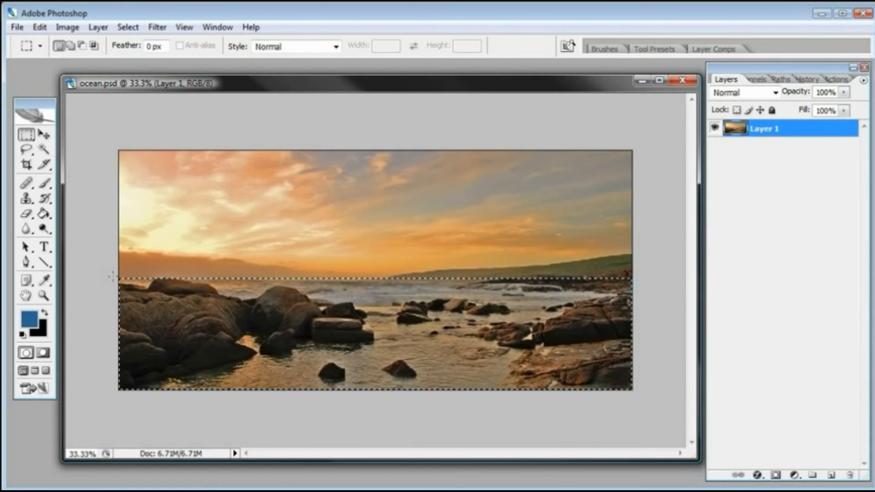
drag(111, 276, 643, 391)
Paste a merged copy of the selected water and rocks onto a new layer and hide Layer 1.
click(41, 28)
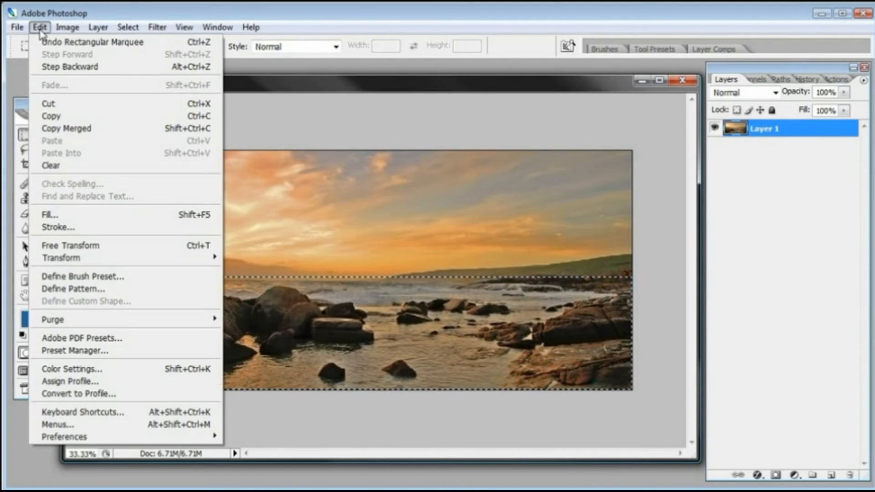
click(51, 130)
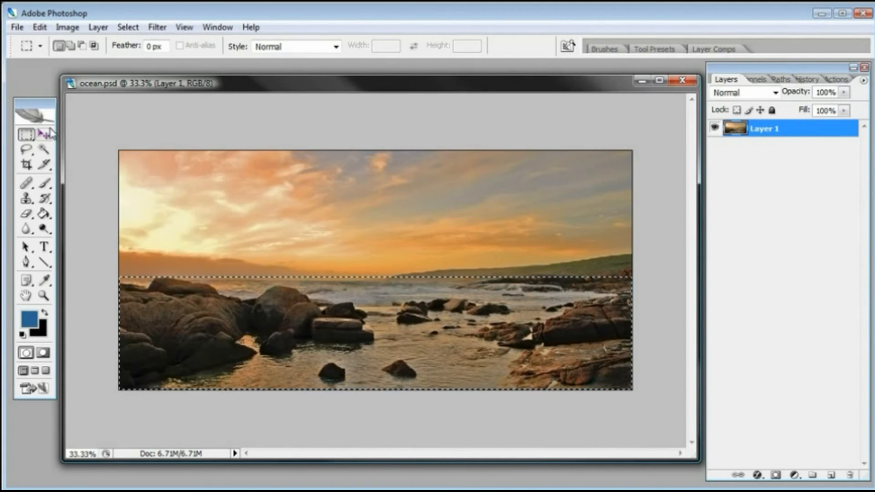
click(40, 27)
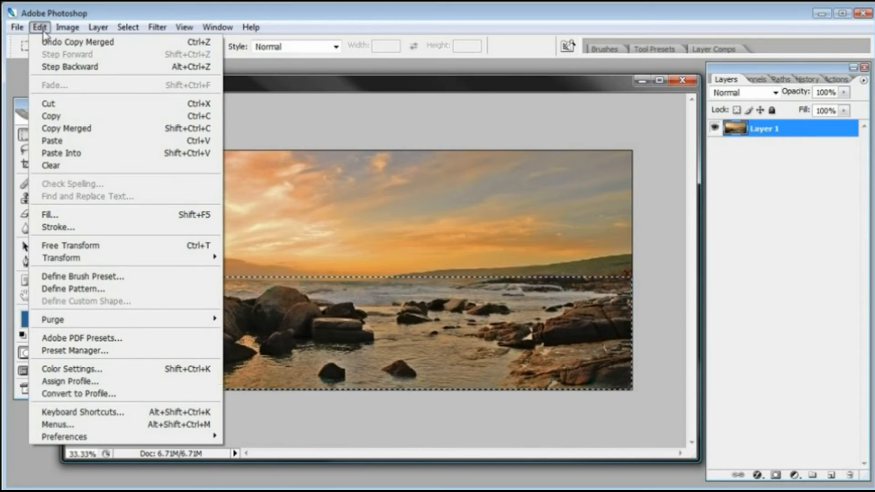
click(52, 140)
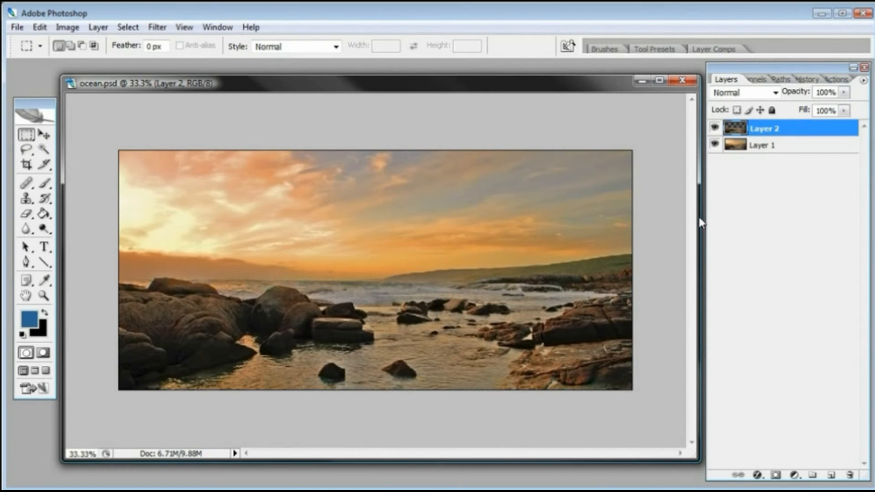
click(714, 145)
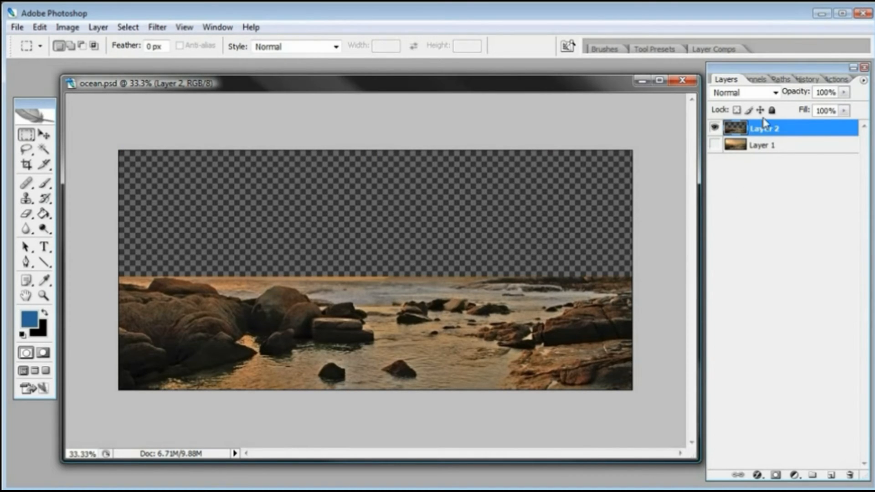
Rename Layer 2 as Water Blur.
double_click(776, 130)
text(Water Blur)
key(Return)
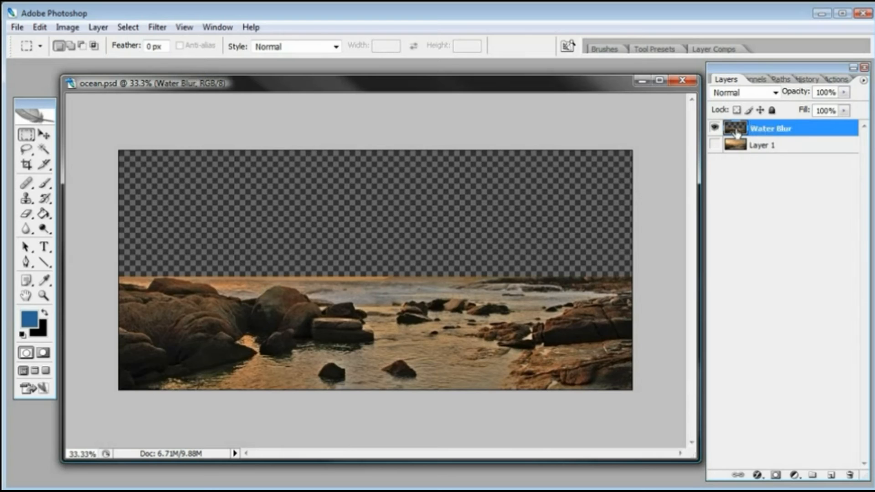
Rename Layer 1 as Ocean and make the Water Blur layer active again.
double_click(774, 145)
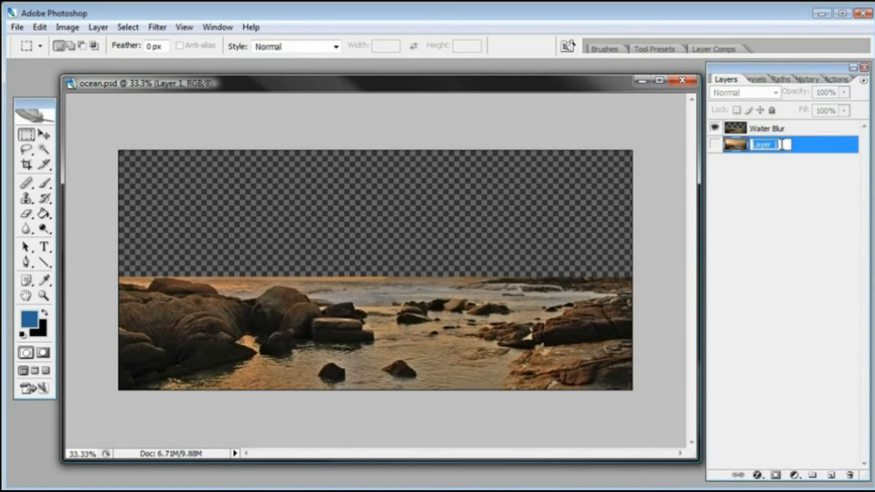
text(O)
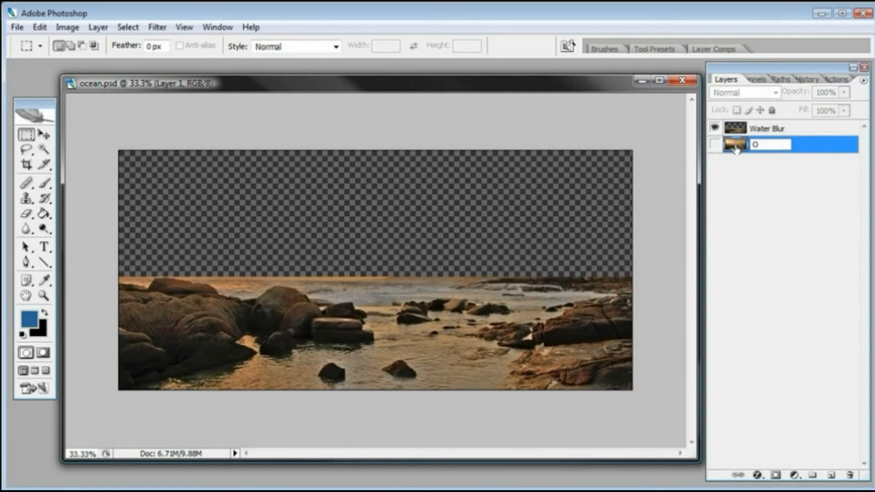
text(cean)
key(Return)
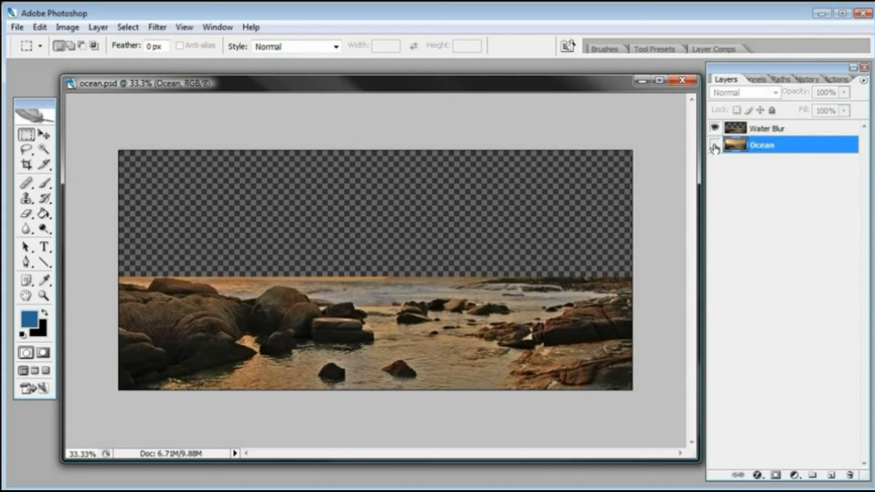
click(753, 130)
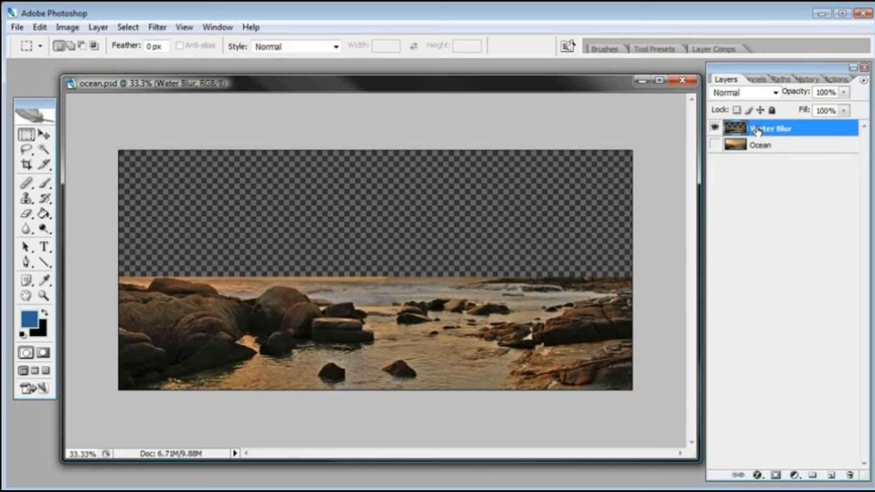
Lower the Water Blur layer's saturation with Hue/Saturation to mute its orange tones, and briefly show the Ocean layer to compare.
click(67, 27)
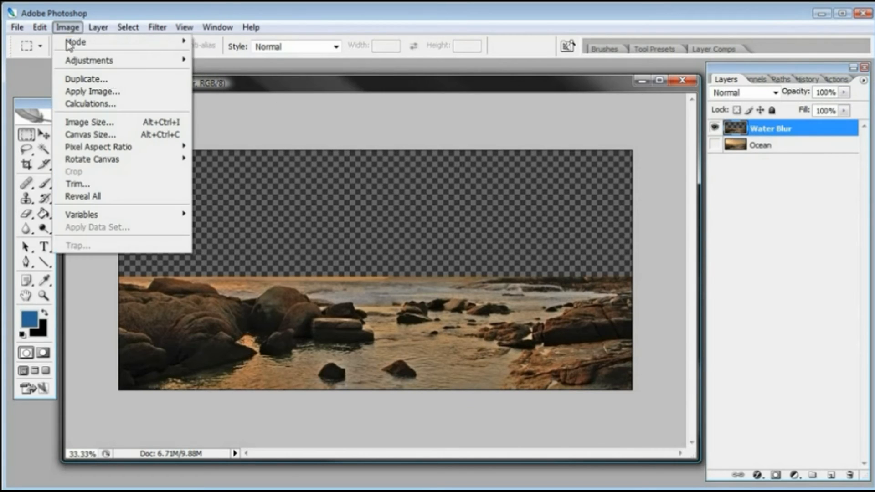
mouse_move(68, 60)
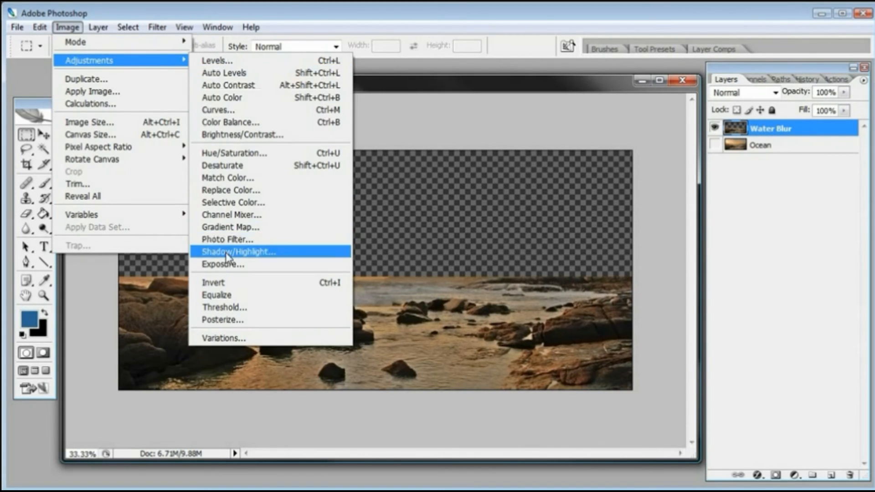
click(222, 153)
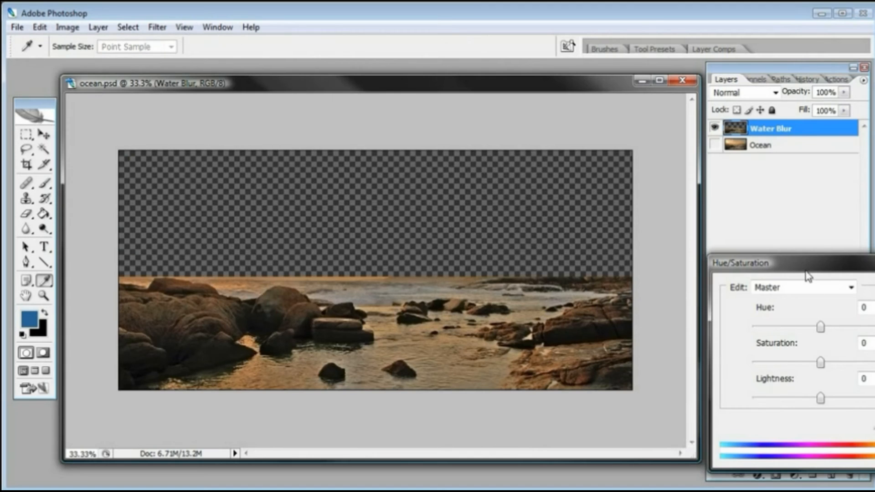
mouse_move(599, 347)
mouse_down()
mouse_move(585, 351)
mouse_move(600, 348)
mouse_up()
click(774, 278)
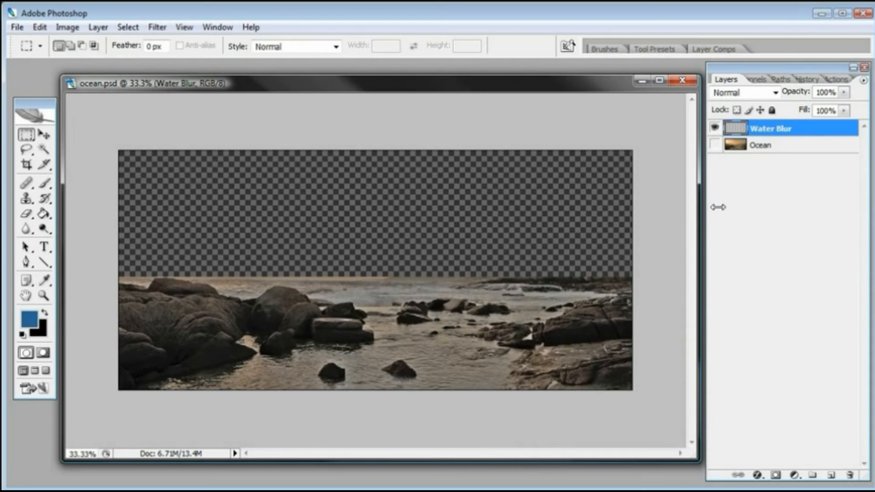
click(715, 145)
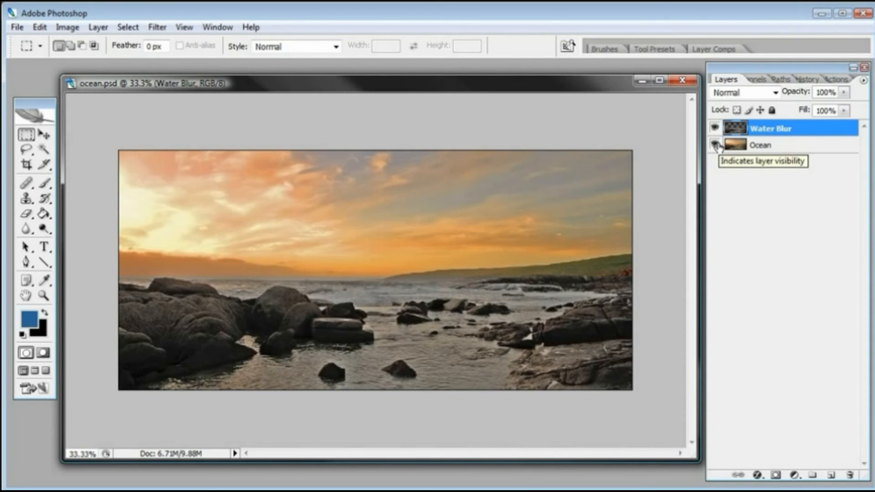
click(715, 144)
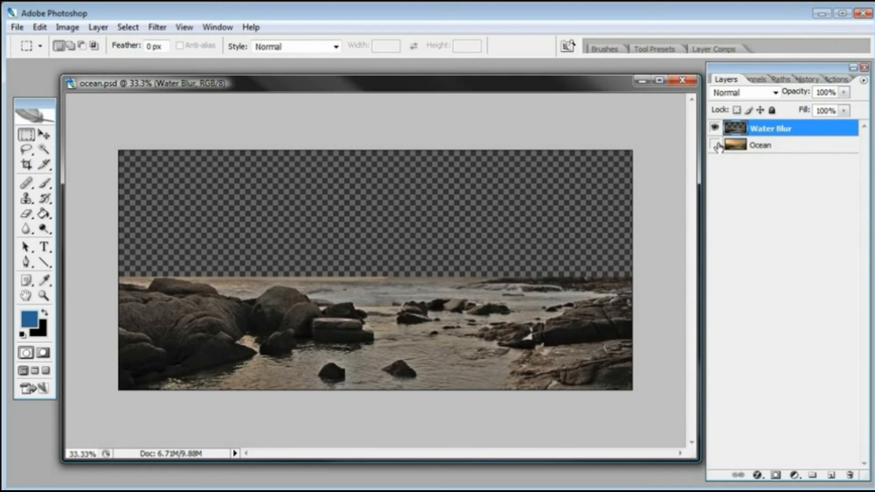
Adjust the Water Blur layer with Brightness/Contrast, setting brightness to +9 and contrast to +7.
click(79, 29)
mouse_move(87, 64)
click(239, 133)
mouse_move(718, 341)
mouse_down()
mouse_move(737, 342)
mouse_move(725, 342)
mouse_up()
drag(721, 381, 724, 377)
mouse_move(727, 343)
mouse_down()
mouse_move(678, 343)
mouse_move(724, 346)
mouse_up()
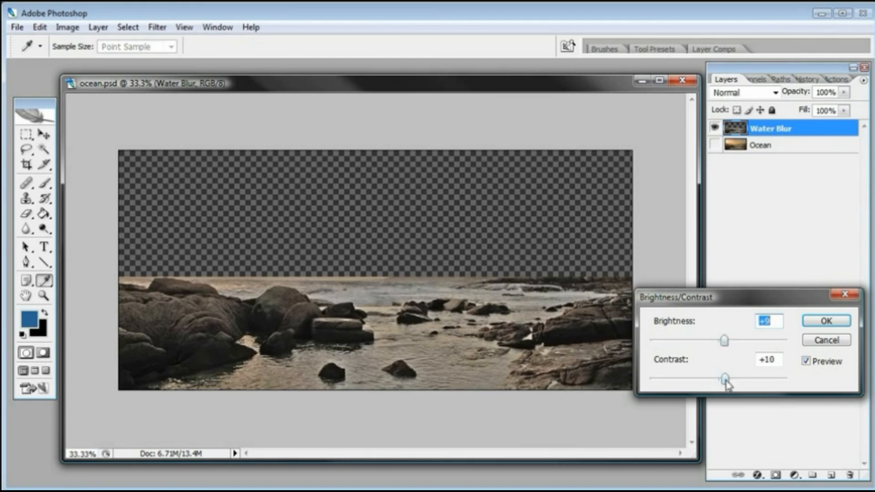
drag(726, 382, 719, 378)
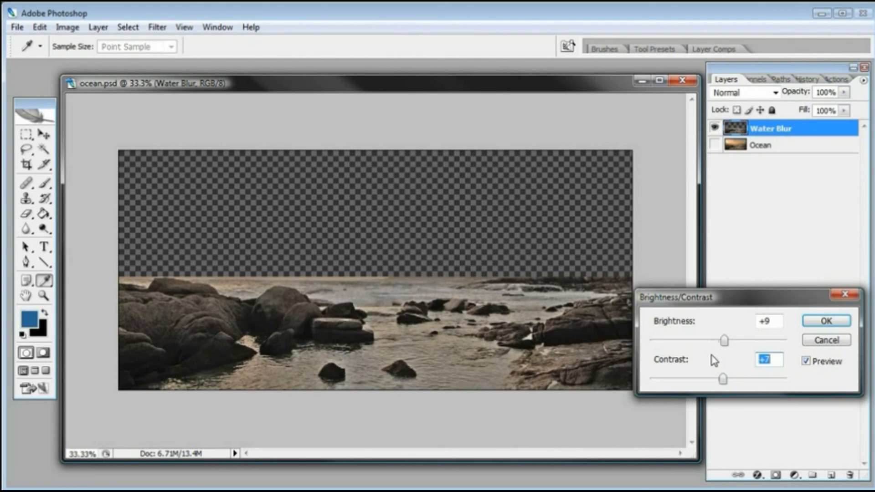